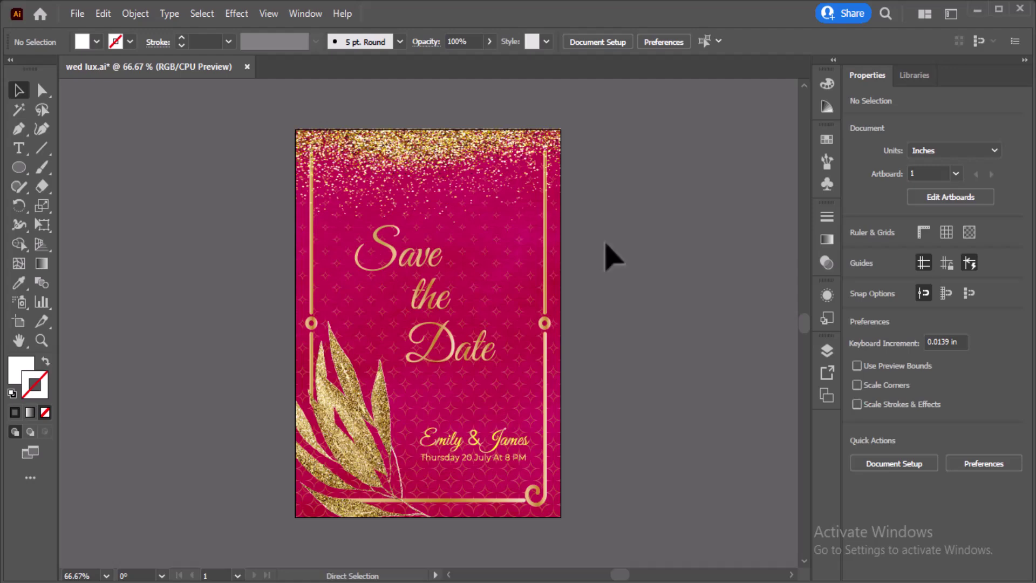
Switch the Save the Date card to Outline view and dismiss the 'Can't finish previewing' error.
key(ctrl+y)
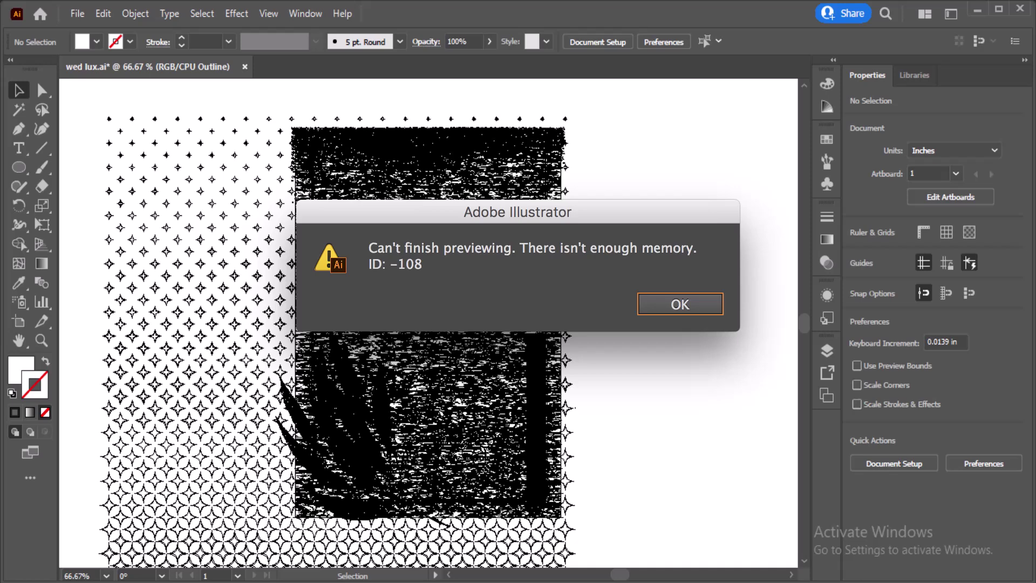
key(Return)
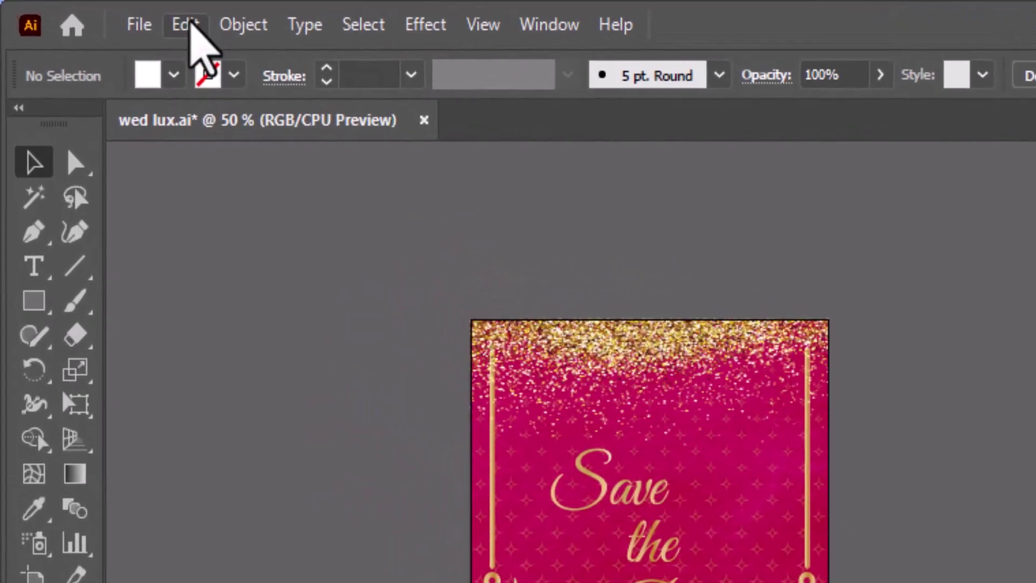
In Plug-ins & Scratch Disks preferences, make E:\ the secondary scratch disk behind C:\.
click(186, 25)
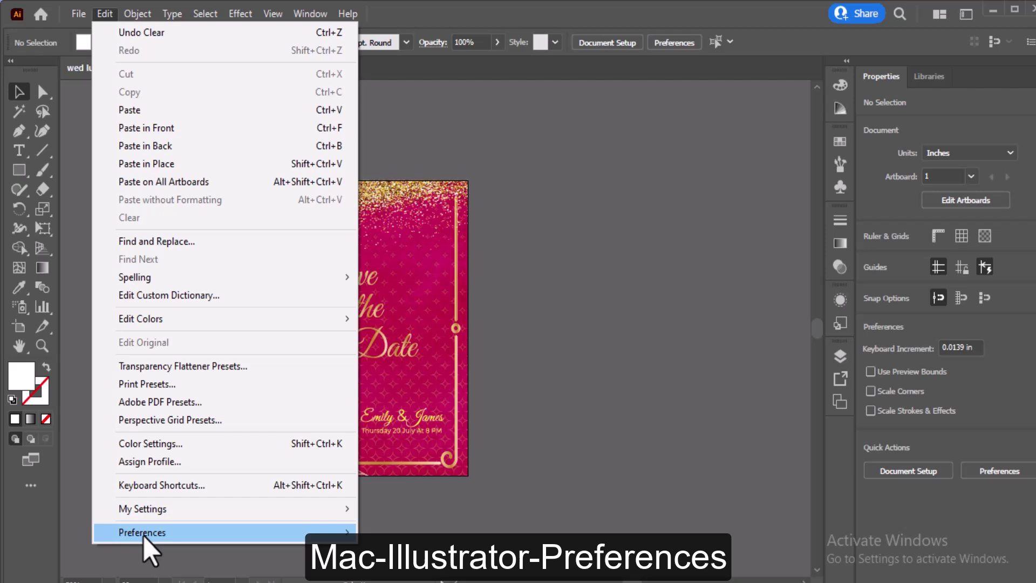
mouse_move(142, 529)
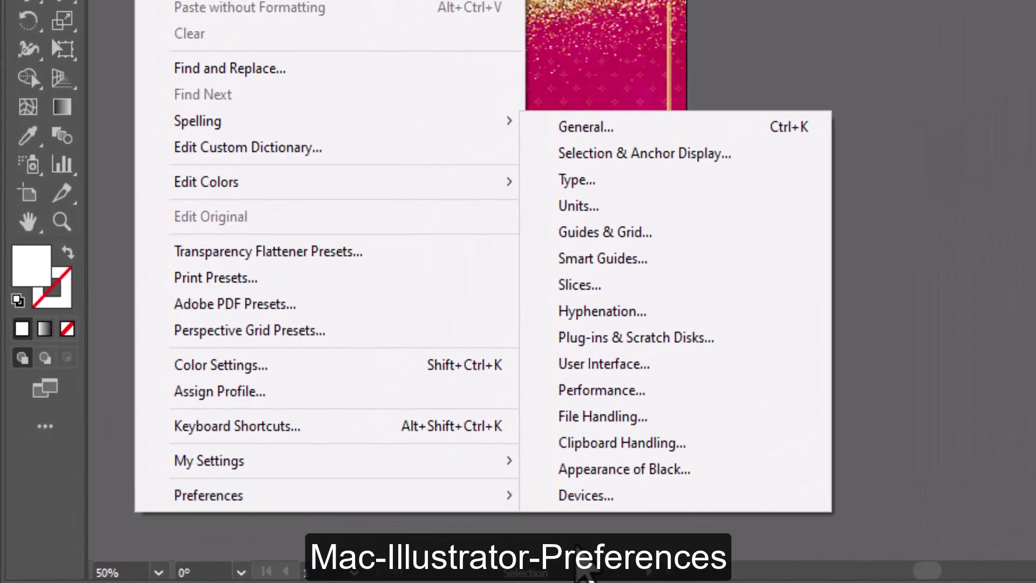
click(628, 340)
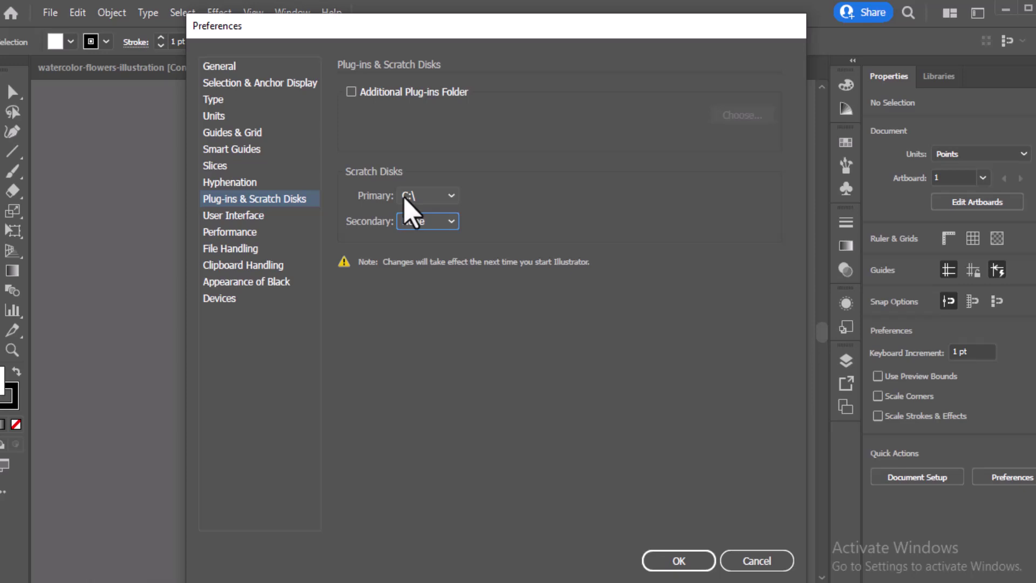
click(432, 222)
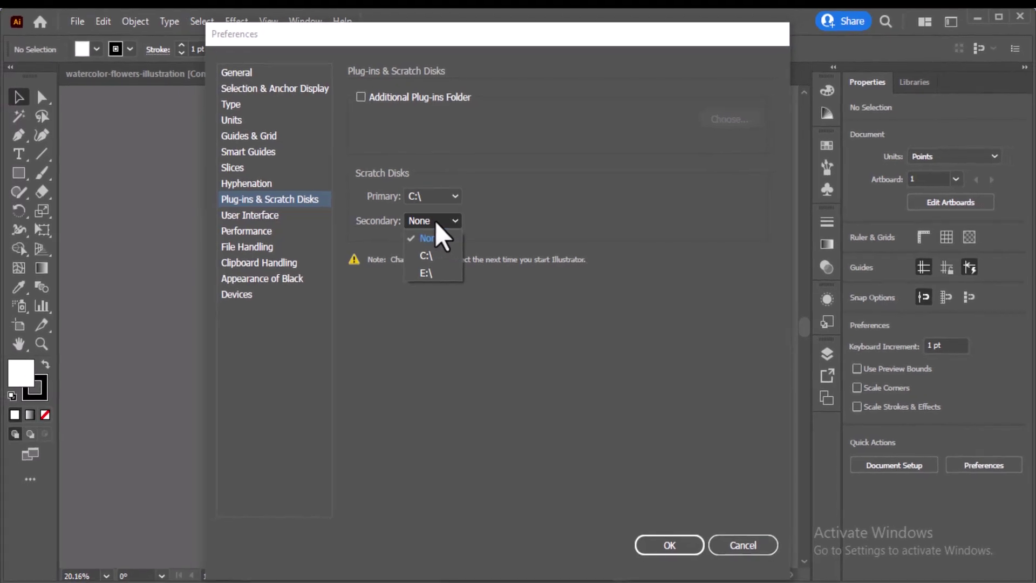
click(427, 274)
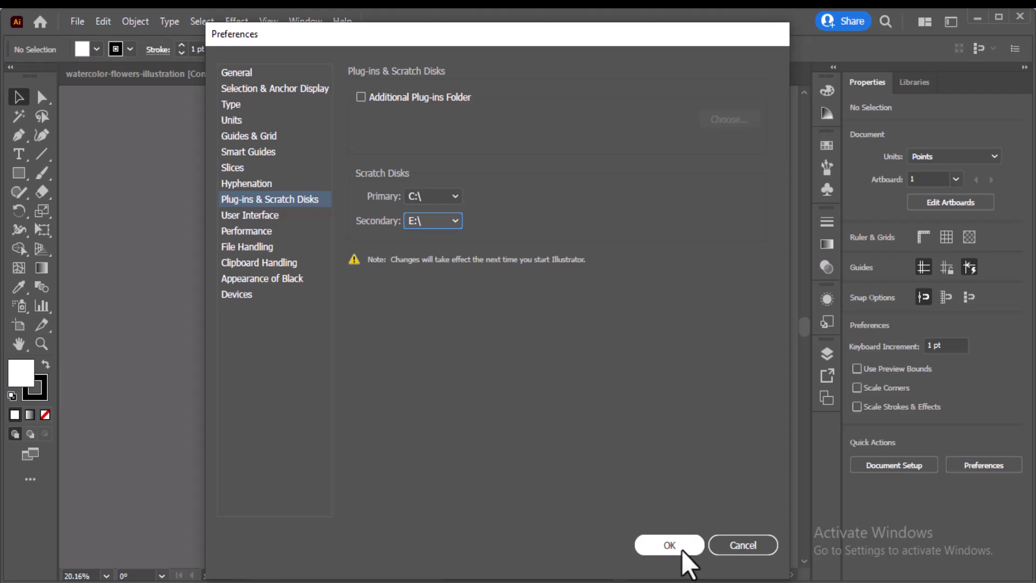
click(490, 509)
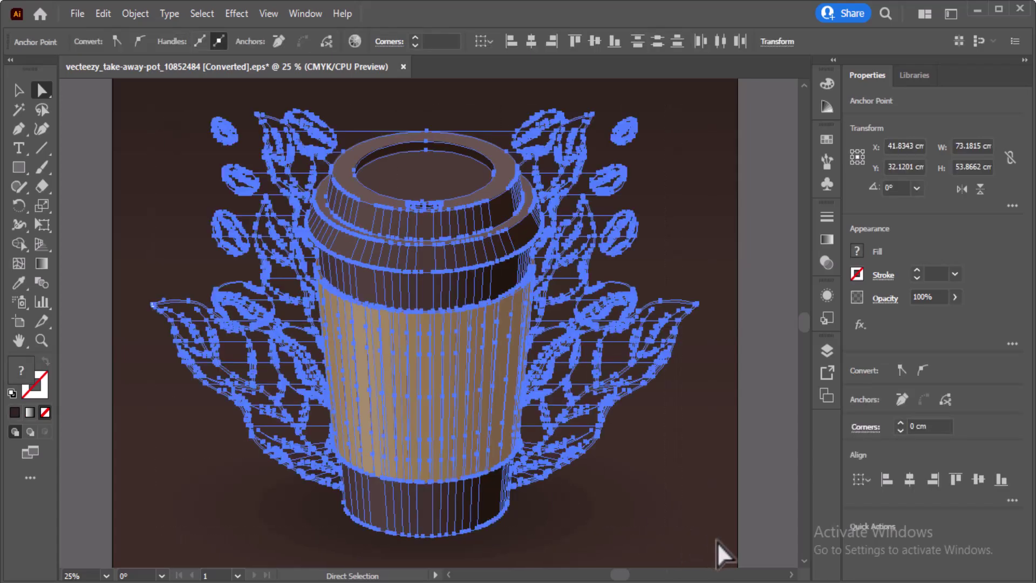
Simplify the coffee cup artwork's paths at 75% Simplify Curve, down to about 6094 anchor points.
key(v)
key(ctrl+plus)
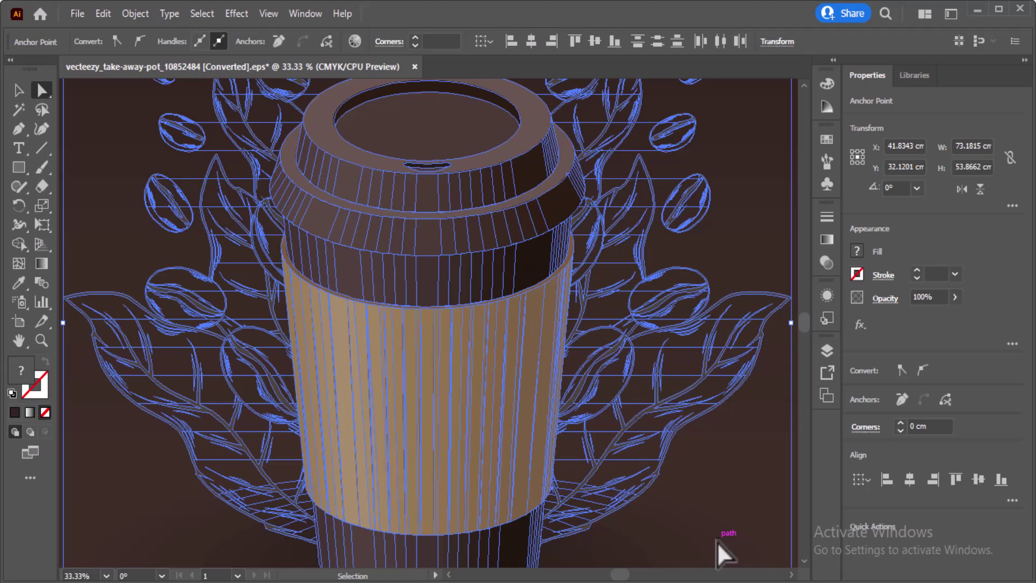
key(ctrl+plus)
key(a)
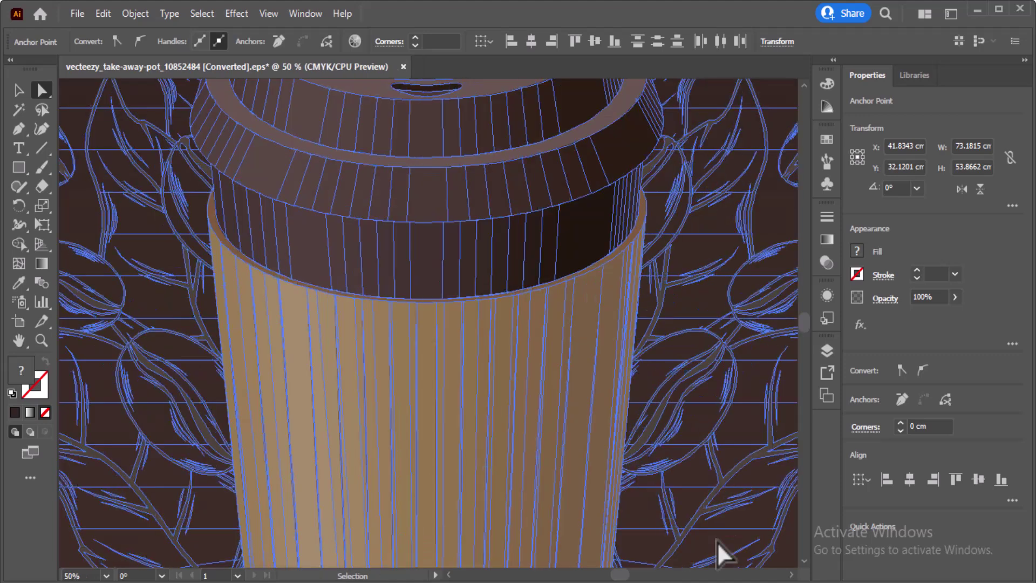
key(ctrl+minus)
key(ctrl+minus)
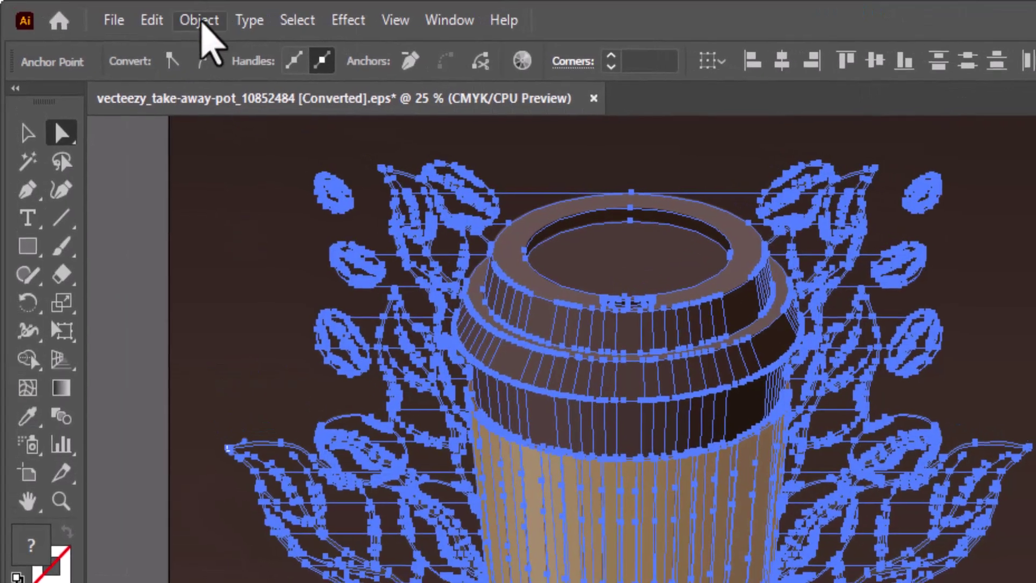
click(135, 14)
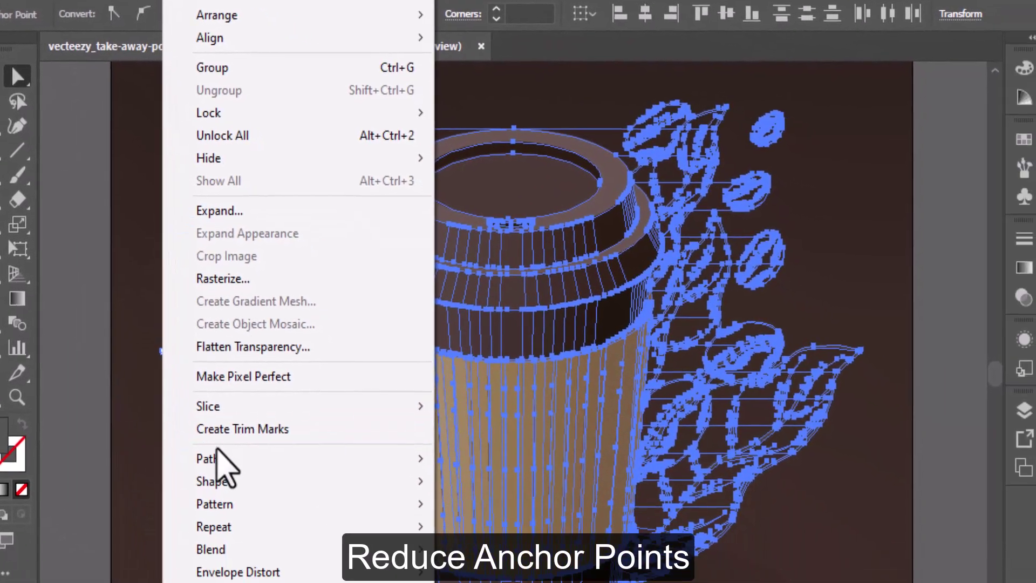
mouse_move(254, 503)
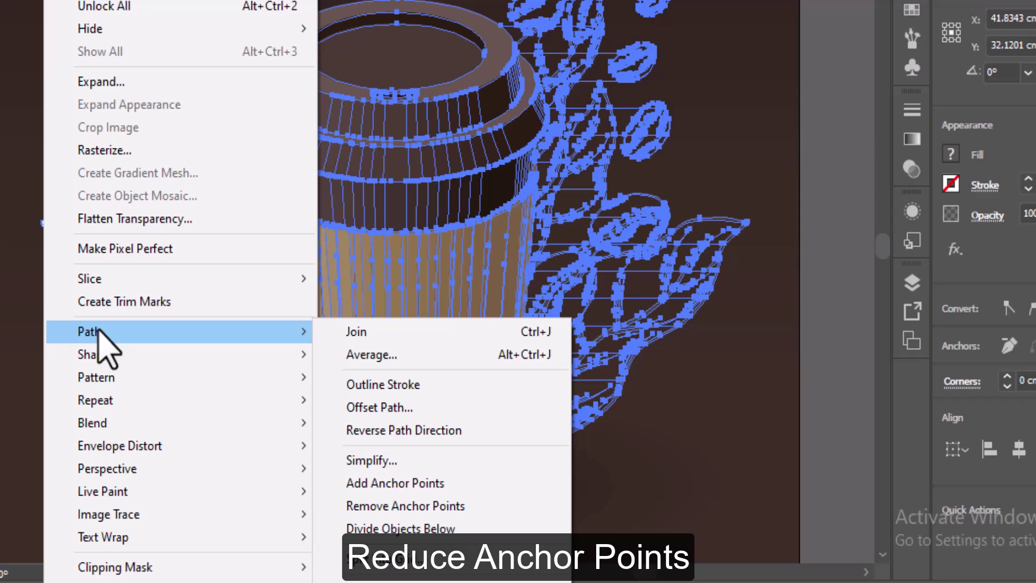
click(372, 460)
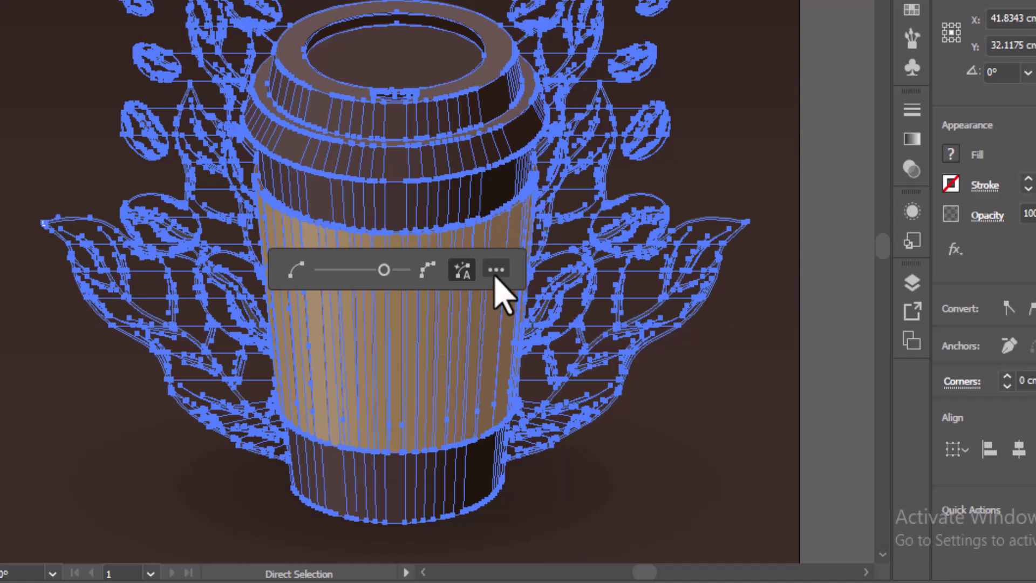
click(496, 271)
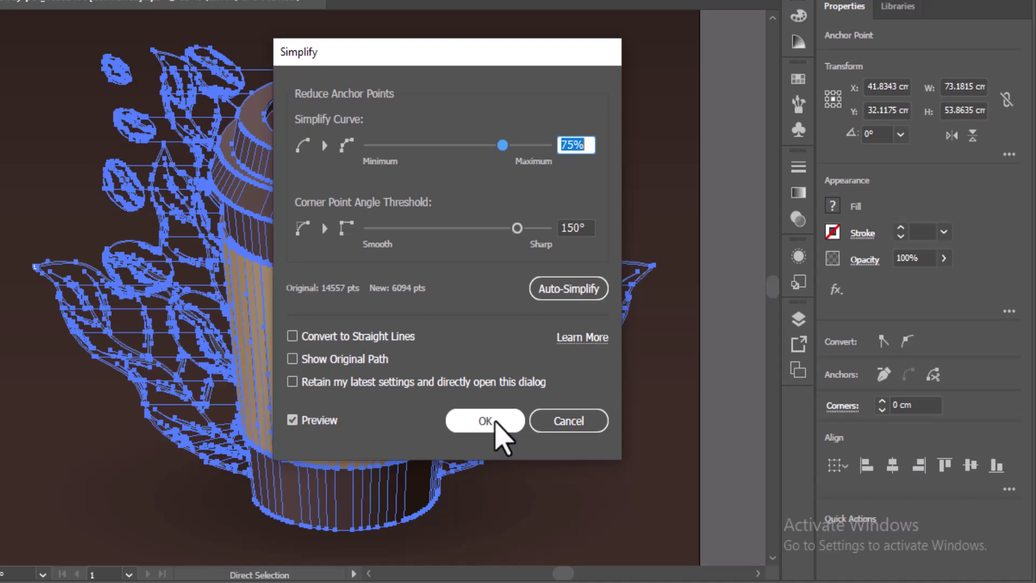
click(485, 421)
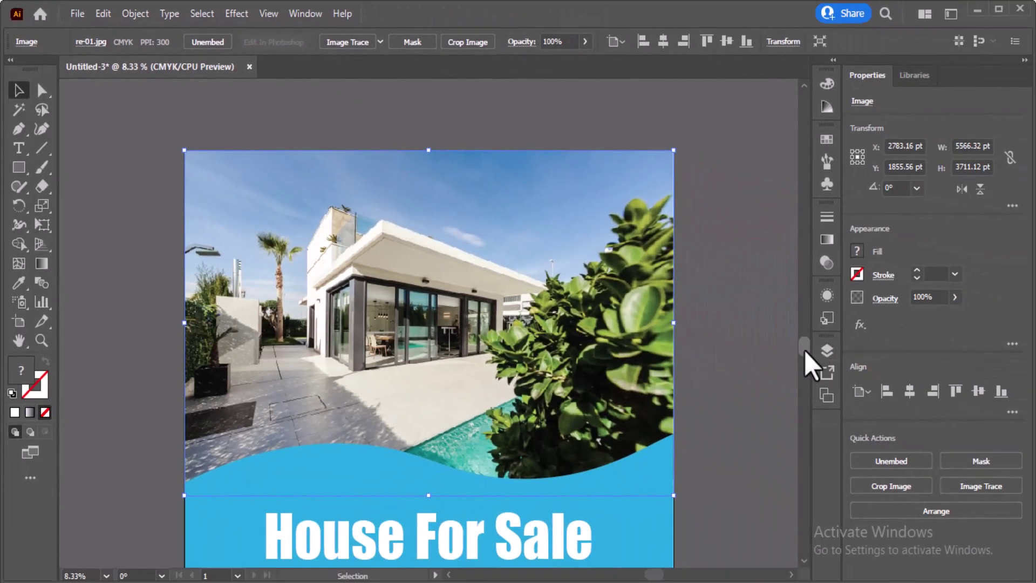
Check the placed re-01.jpg house photo on the flyer, confirming it is 300 PPI.
drag(990, 432, 993, 445)
drag(808, 361, 808, 367)
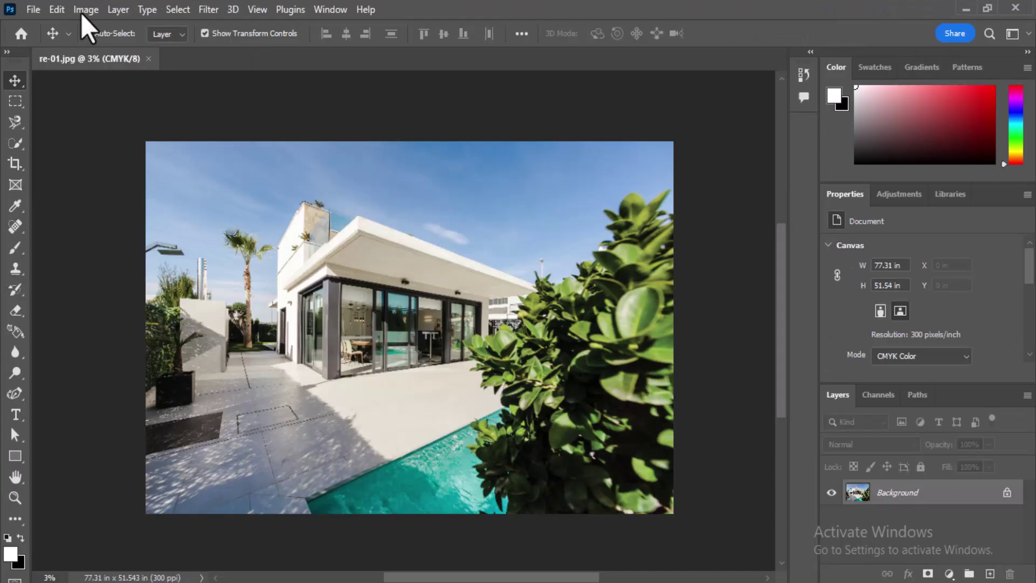
Resample the house photo to 72 pixels/inch in the Image Size dialog.
click(85, 11)
click(100, 128)
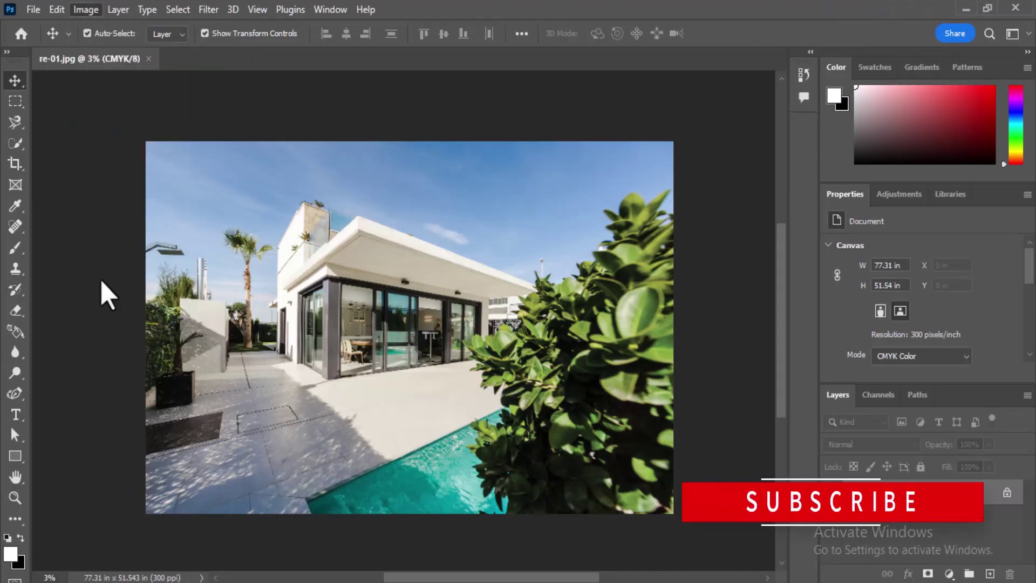
text(232)
double_click(670, 208)
key(BackSpace)
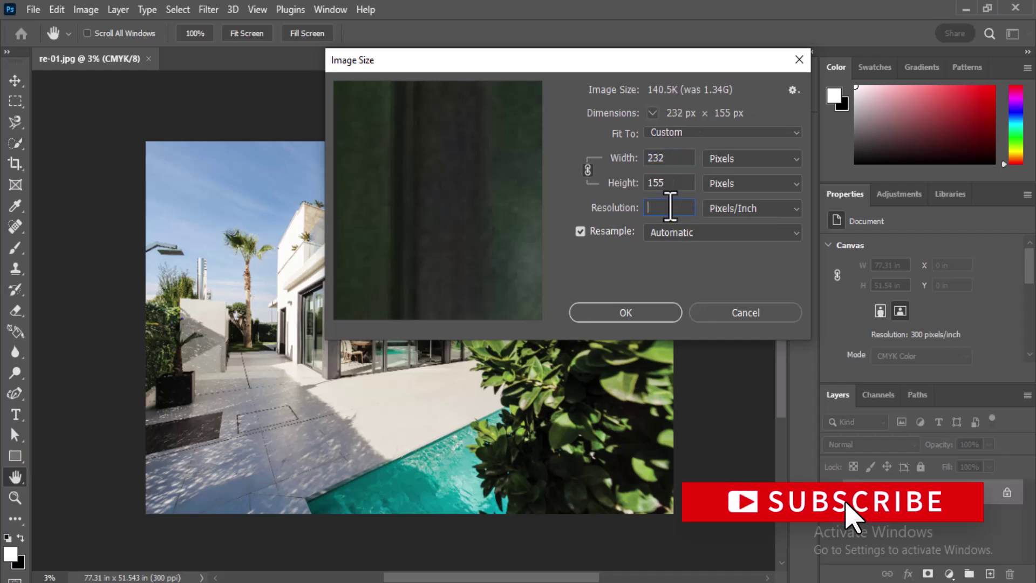
text(72)
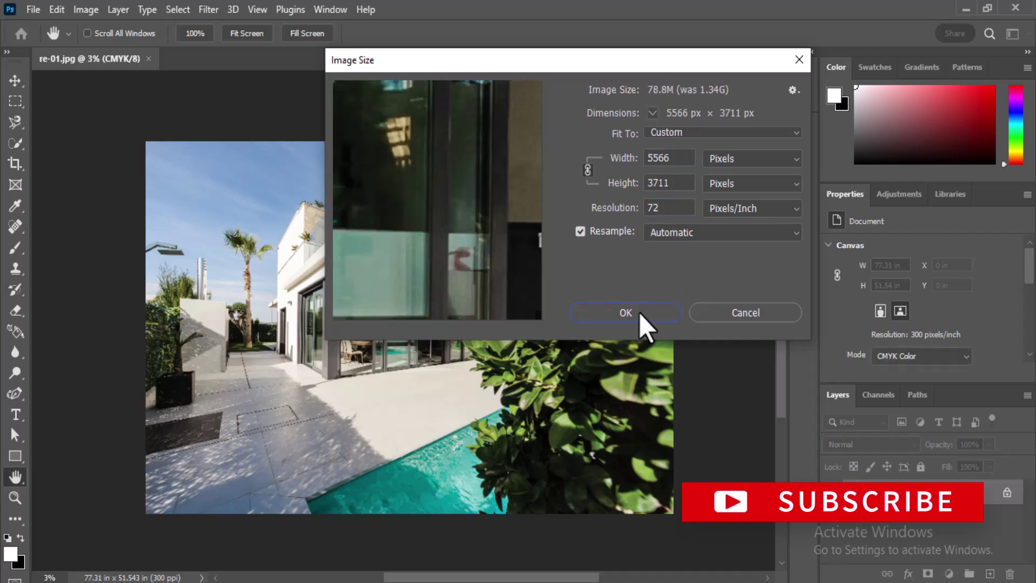
click(640, 313)
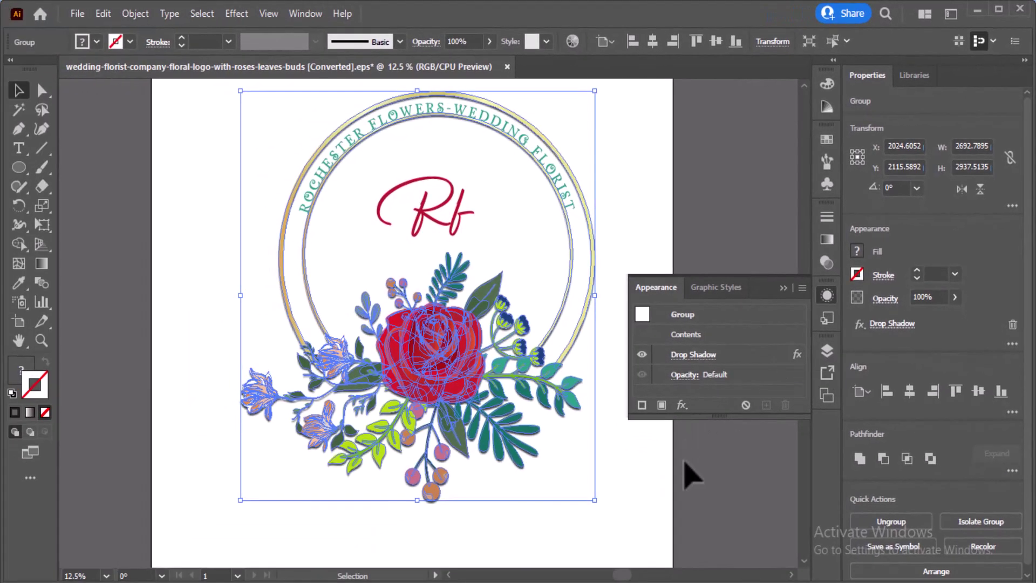
Marquee-select the whole floral logo and Expand Appearance so its drop shadows become plain objects.
click(693, 475)
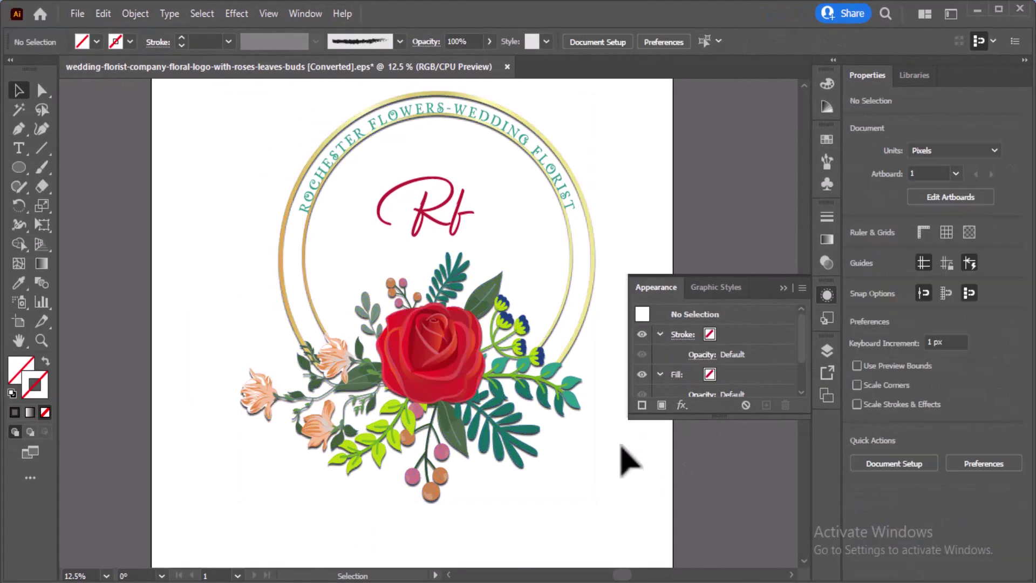
click(526, 136)
click(522, 154)
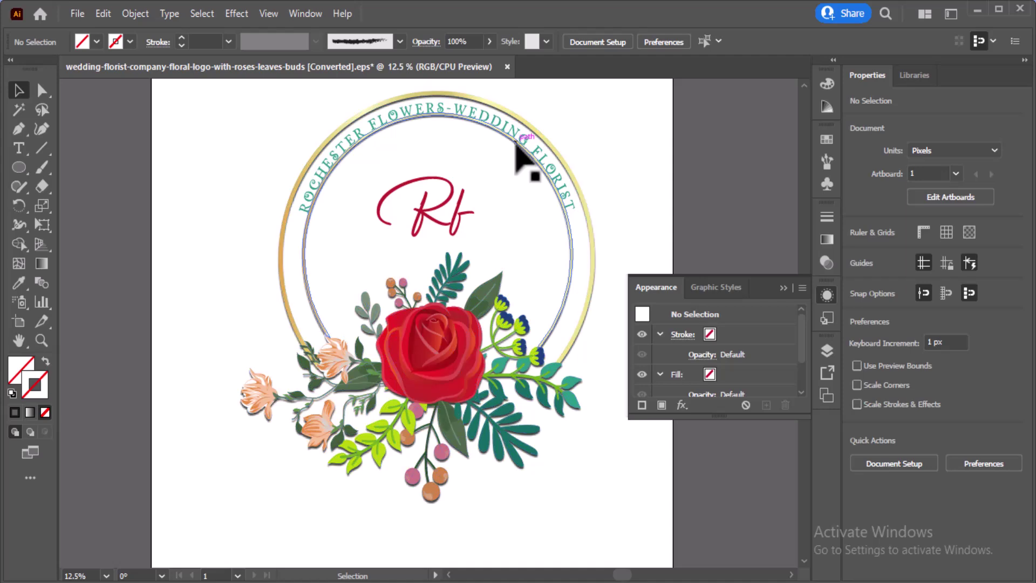
click(517, 145)
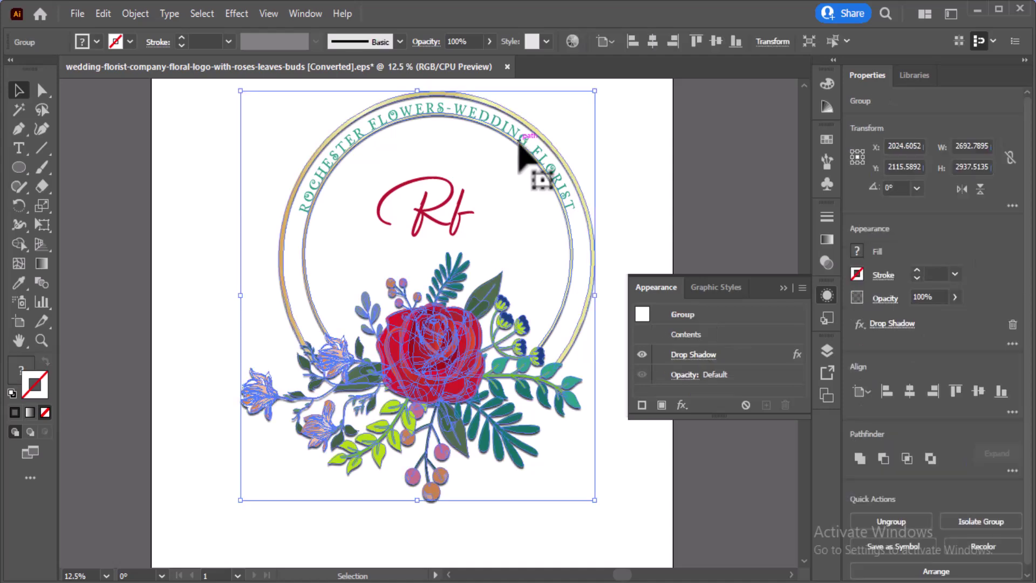
click(456, 204)
click(294, 143)
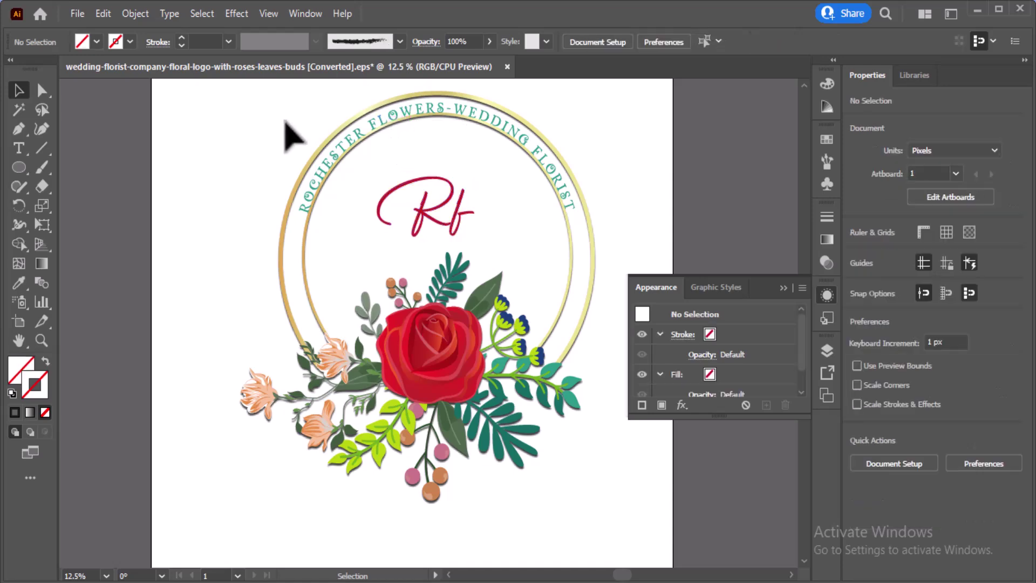
drag(287, 123, 585, 492)
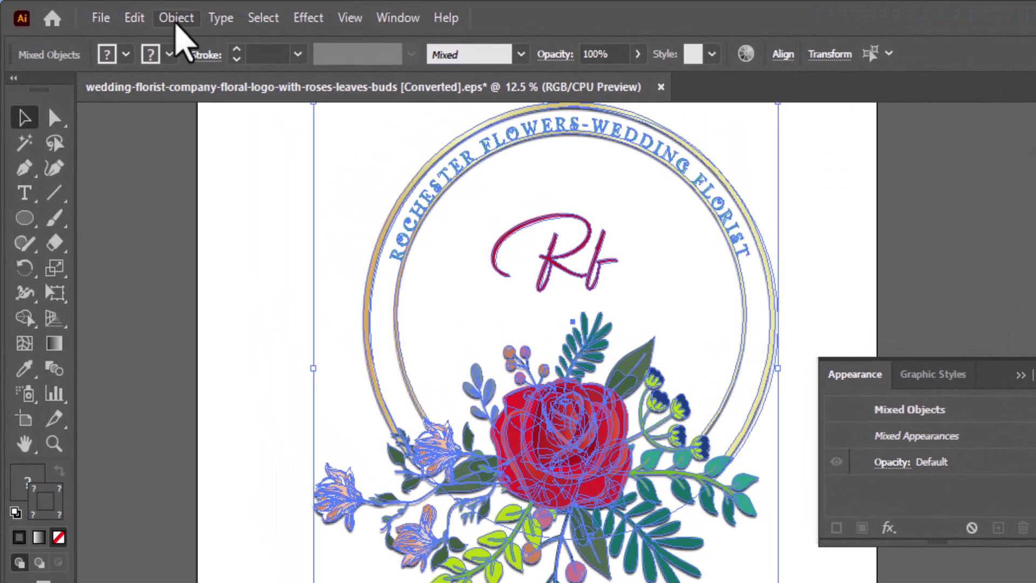
click(159, 19)
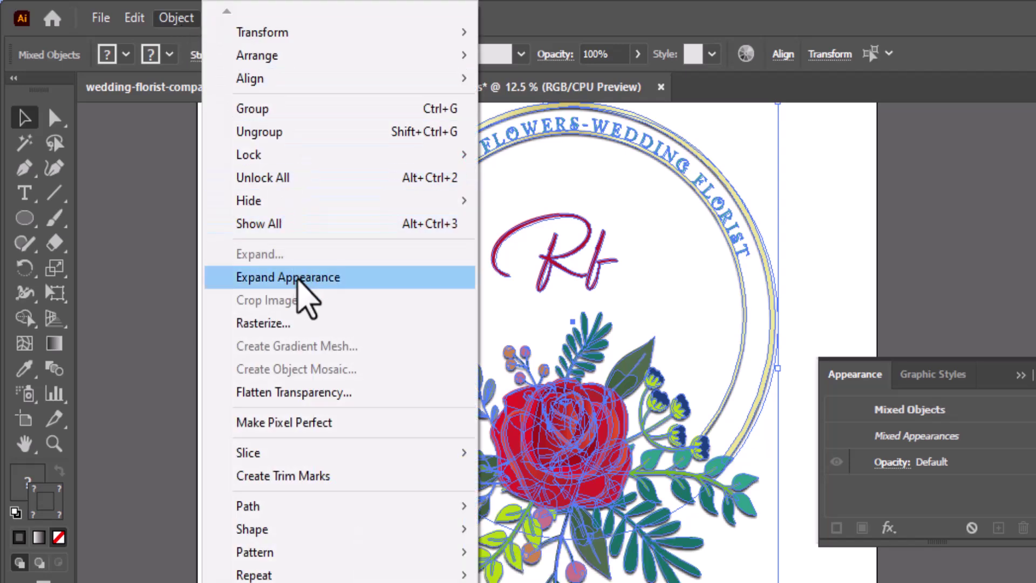
click(298, 279)
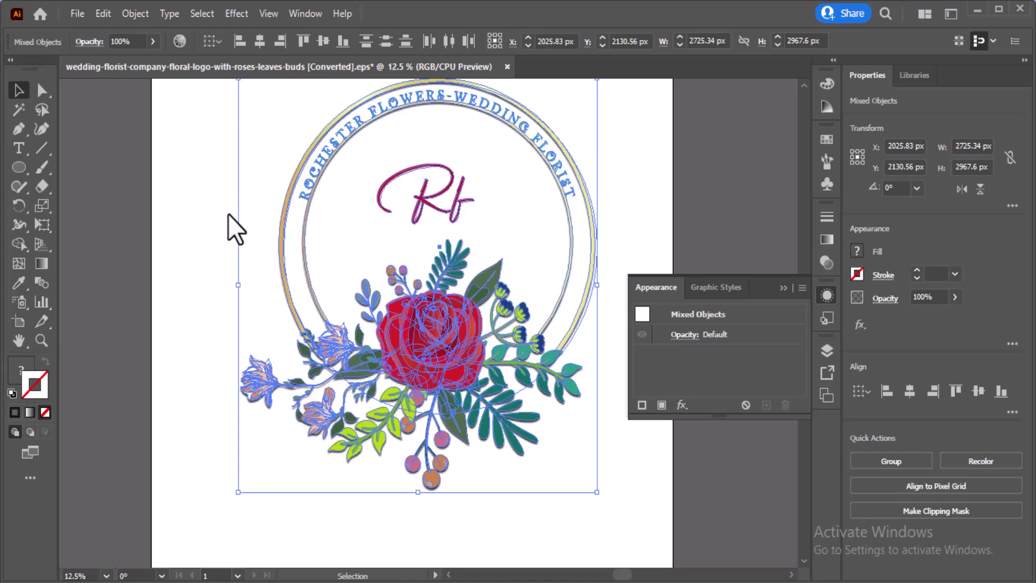
click(228, 215)
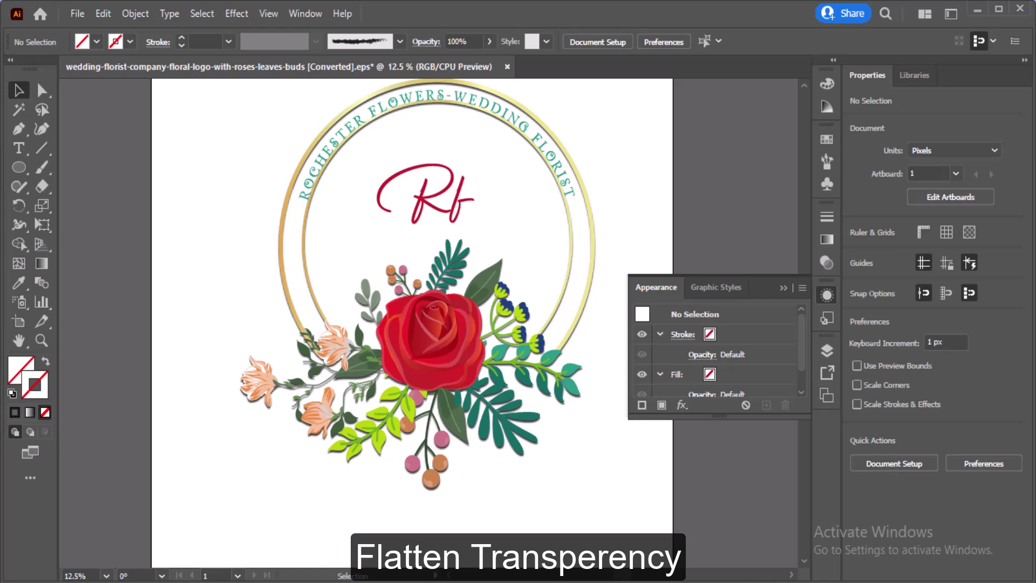
Select all the floral logo artwork and flatten its transparency using the Medium Resolution preset.
key(ctrl+a)
click(135, 13)
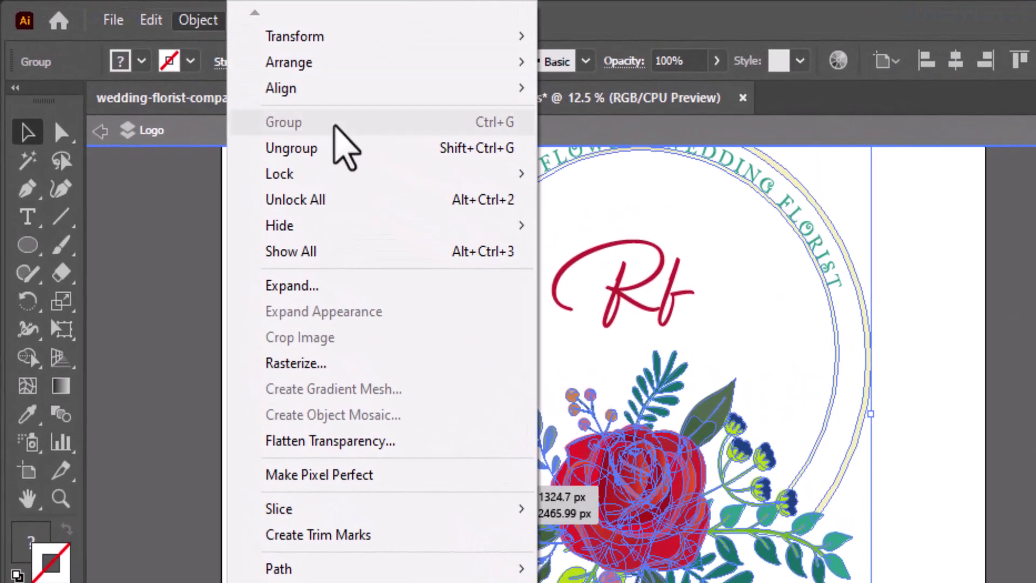
click(354, 448)
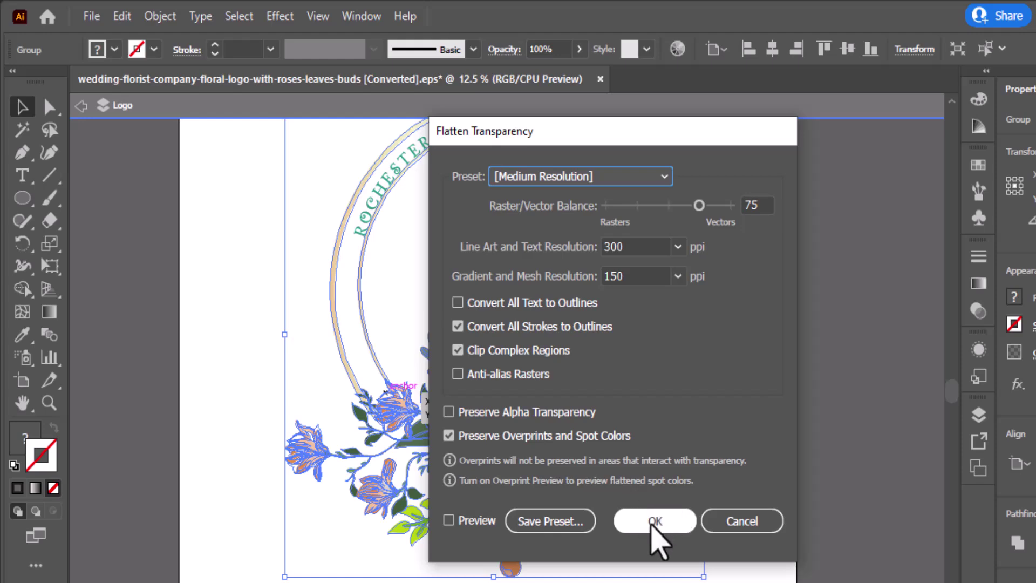
click(651, 523)
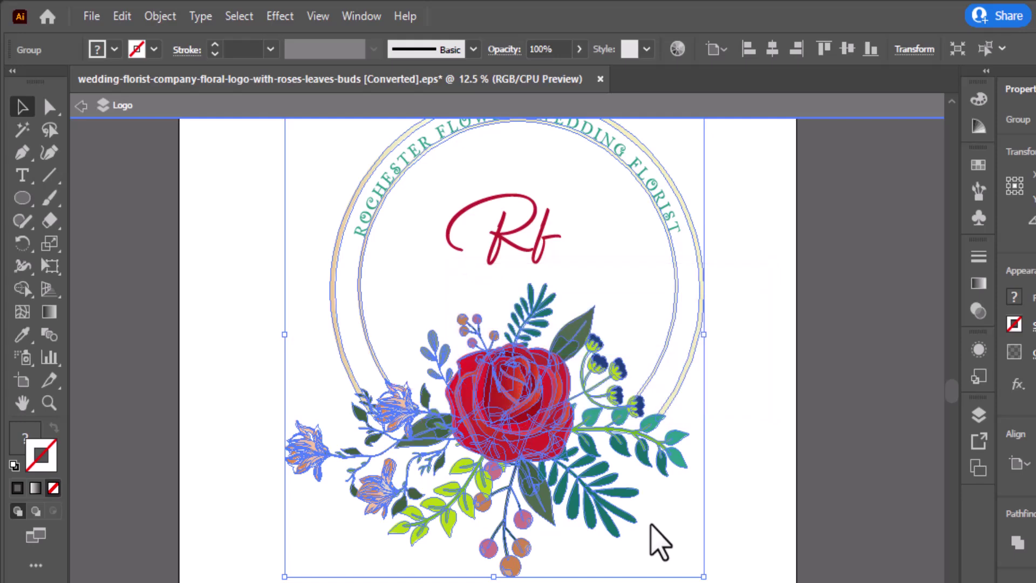
click(651, 525)
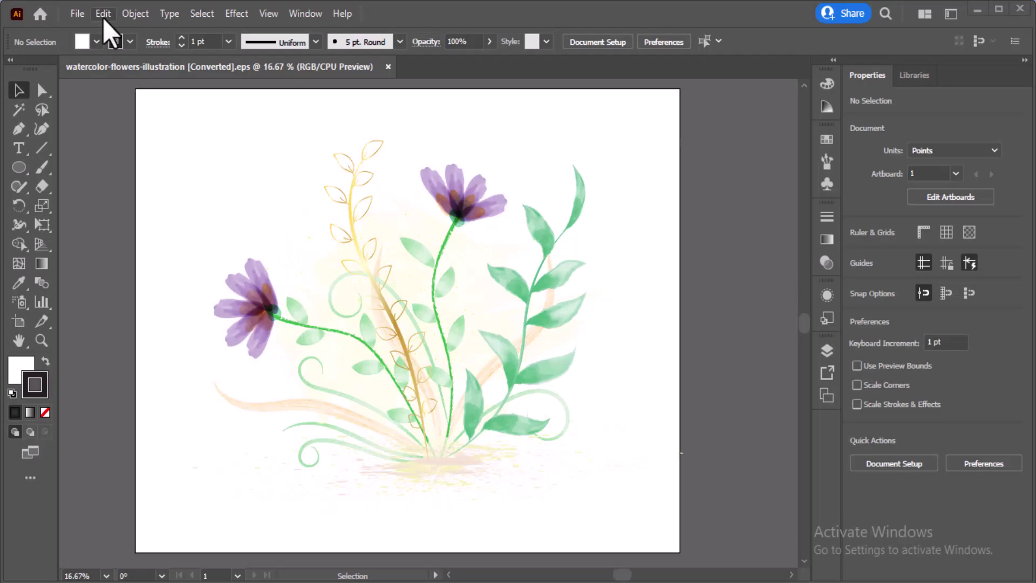
Enable GPU Performance in Performance preferences and switch the watercolor illustration to GPU Preview.
click(104, 14)
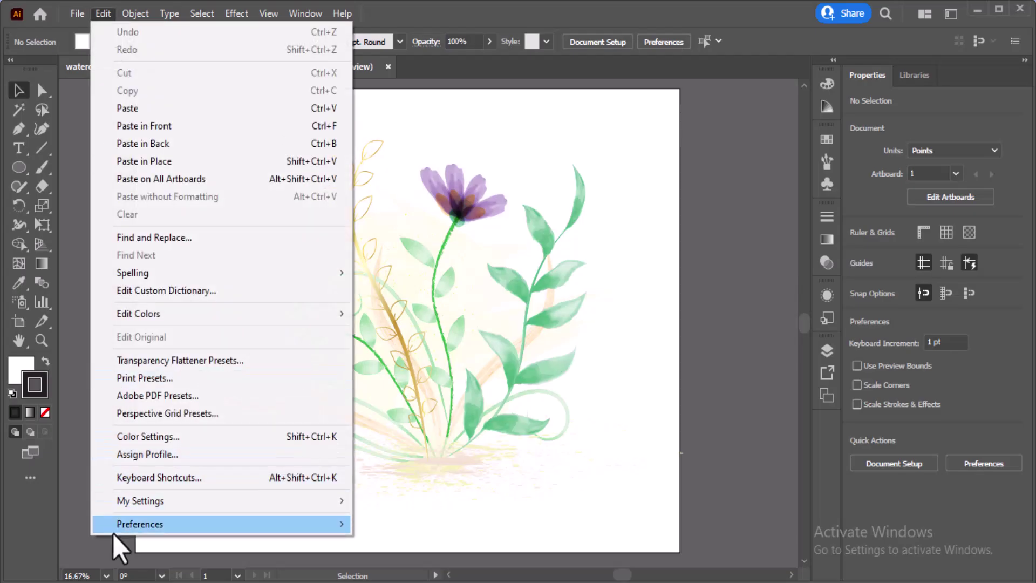
mouse_move(116, 525)
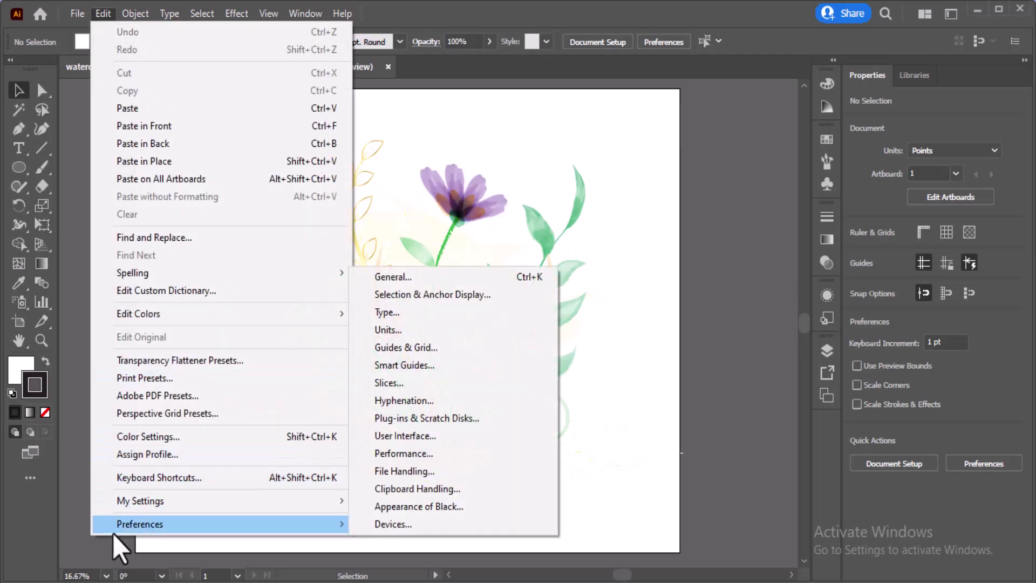
click(405, 455)
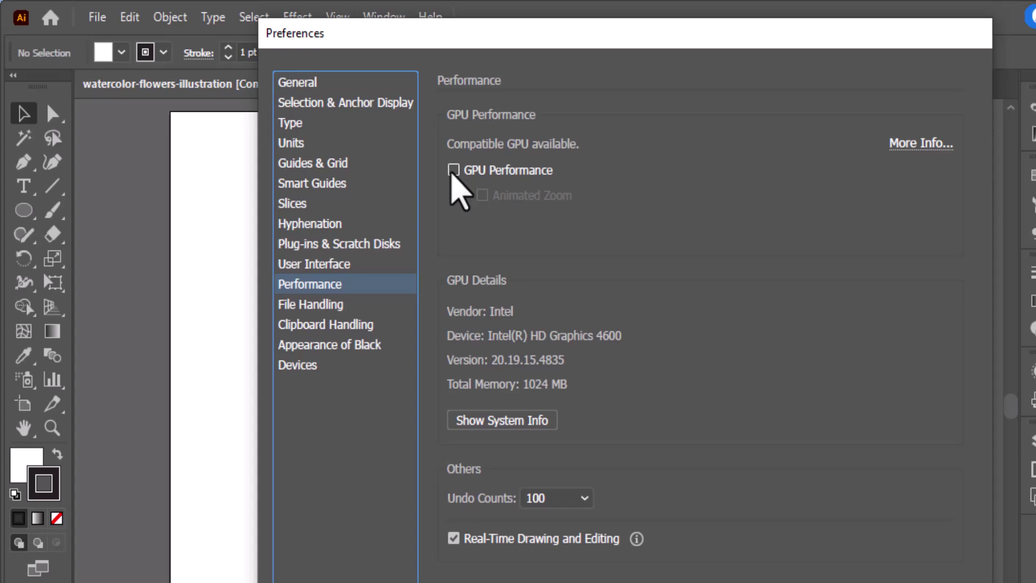
click(454, 171)
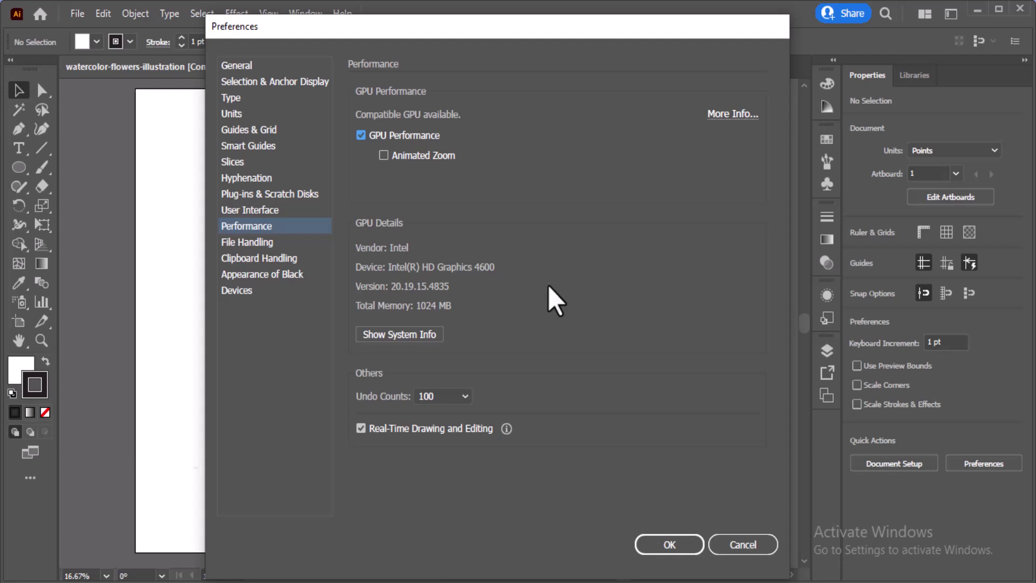
click(668, 545)
key(ctrl+e)
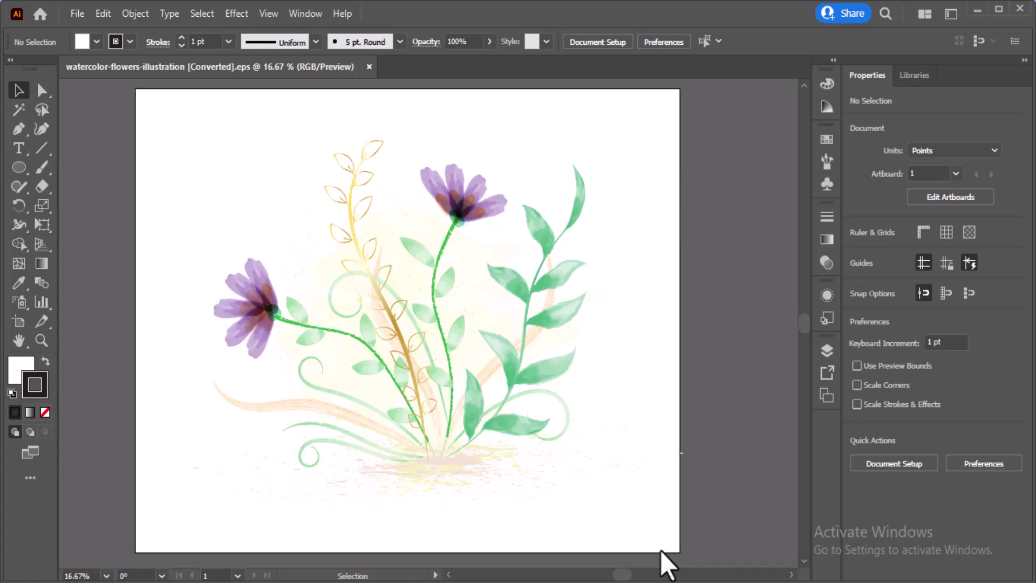
Untick GPU Performance in the Performance preferences (Ctrl+K) to return to CPU preview.
key(ctrl+k)
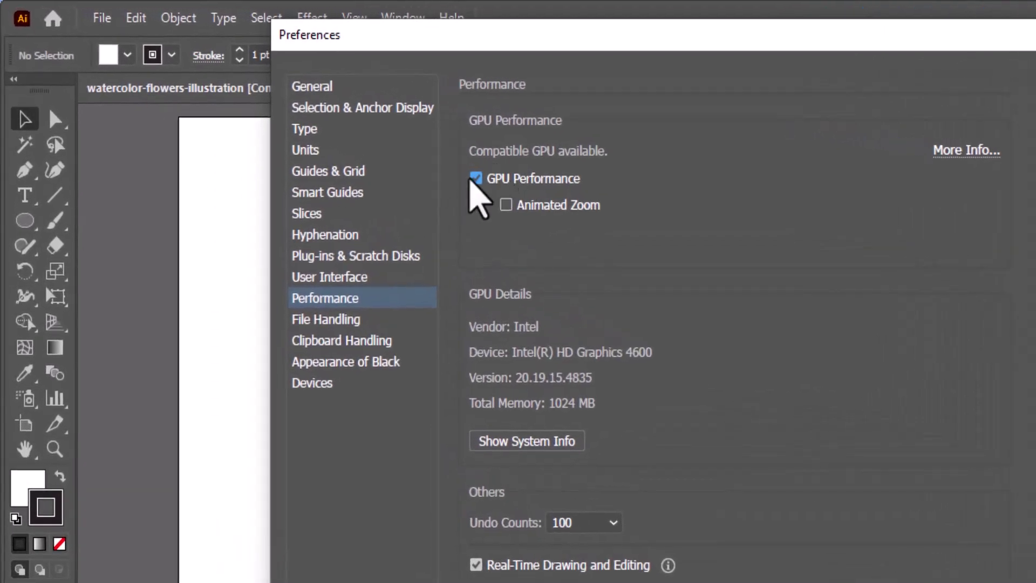
click(475, 180)
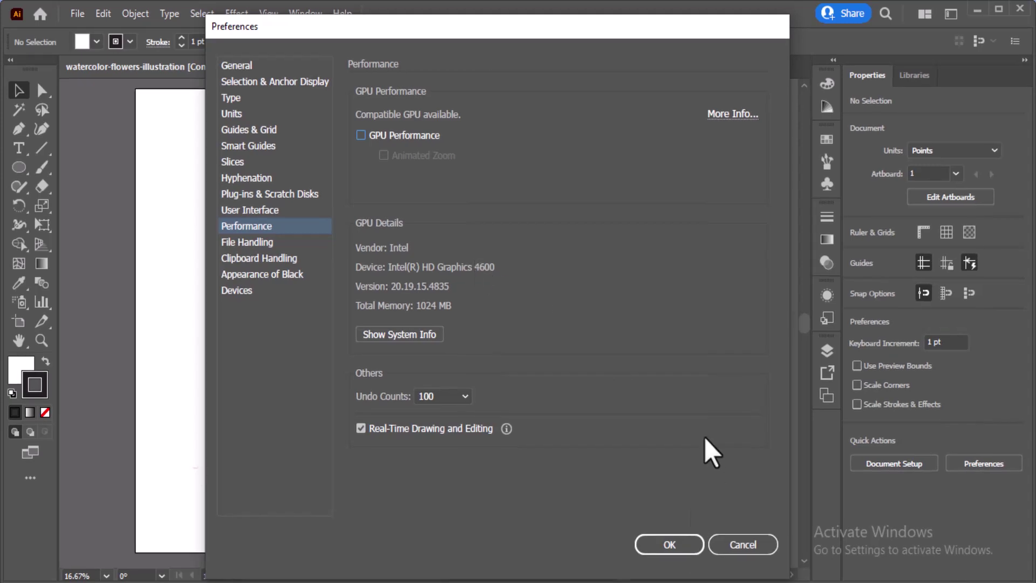
click(669, 545)
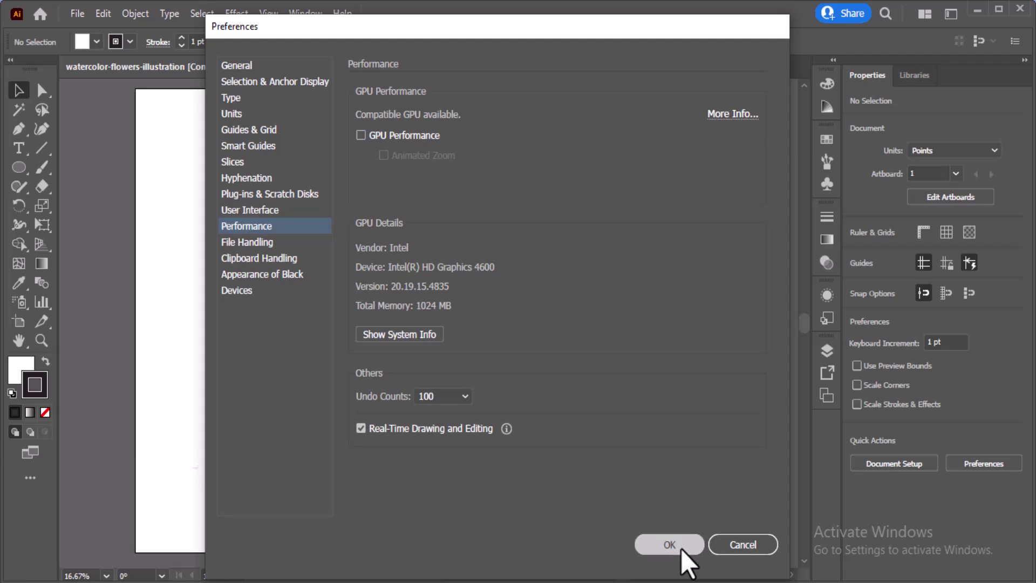